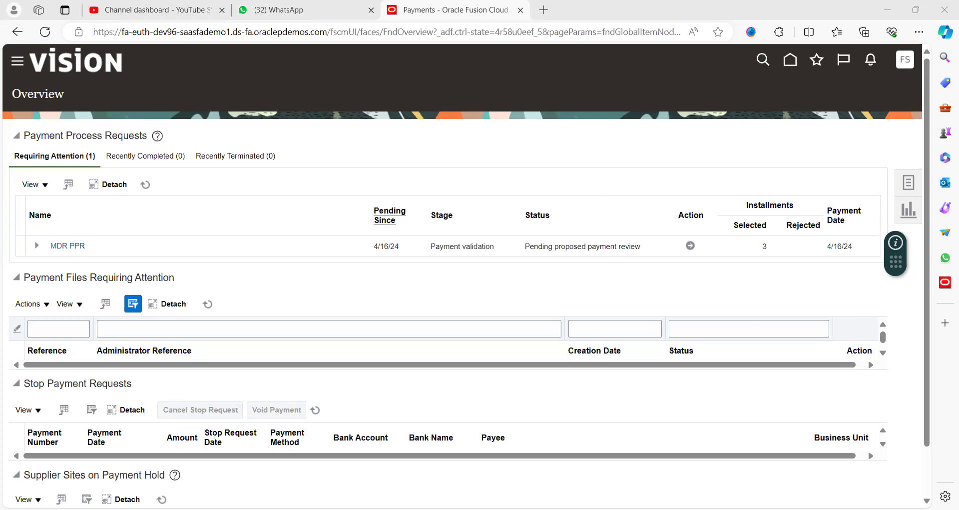
Step: Switch to the Book3 workbook in Excel and set the font size of the whole test script table to 18
key("alt+Tab")
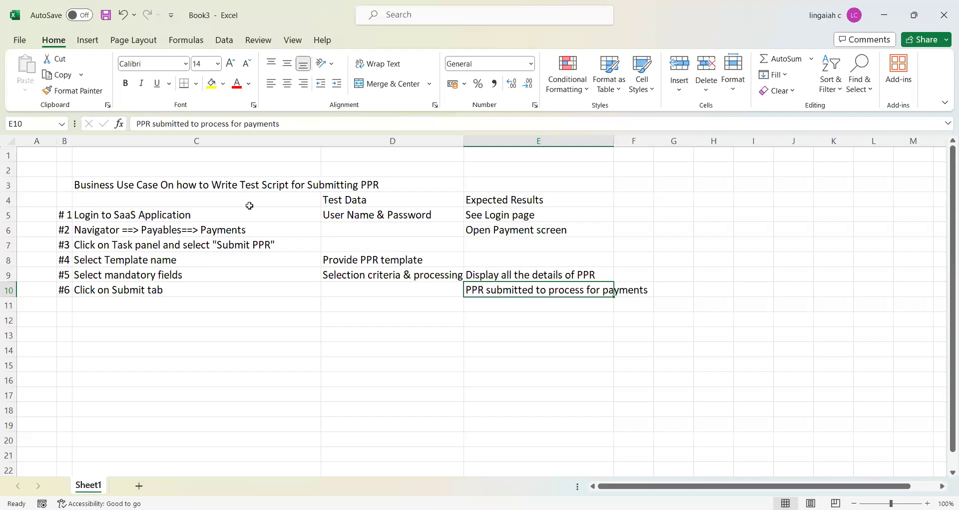
left_click(231, 202)
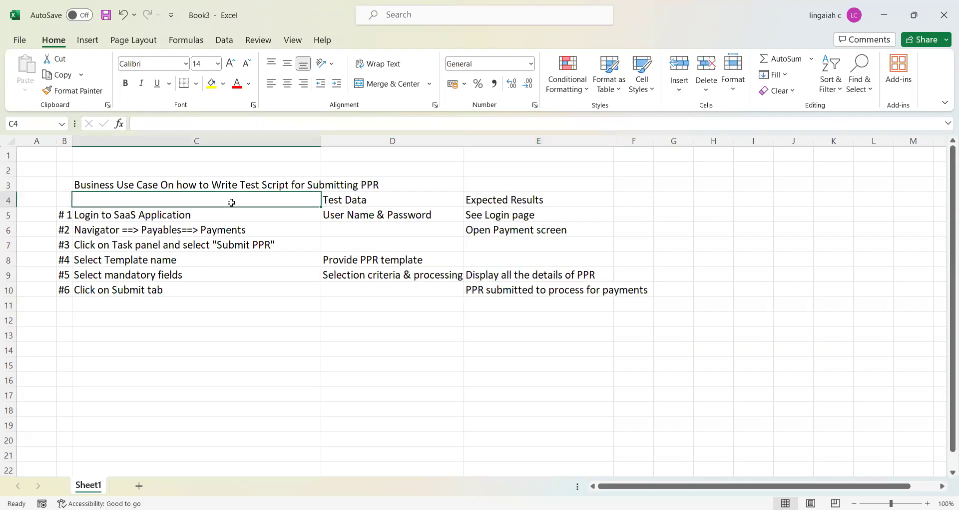
key("ctrl+a")
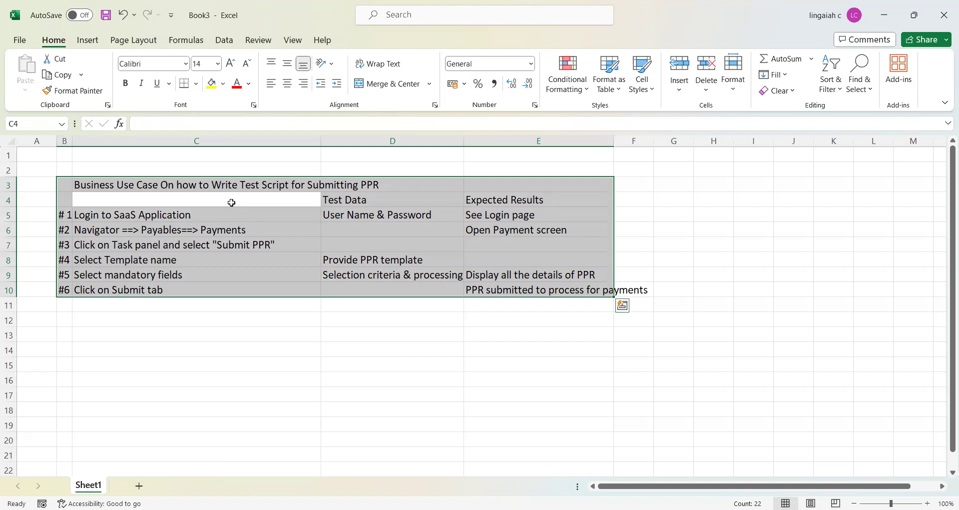
left_click(218, 64)
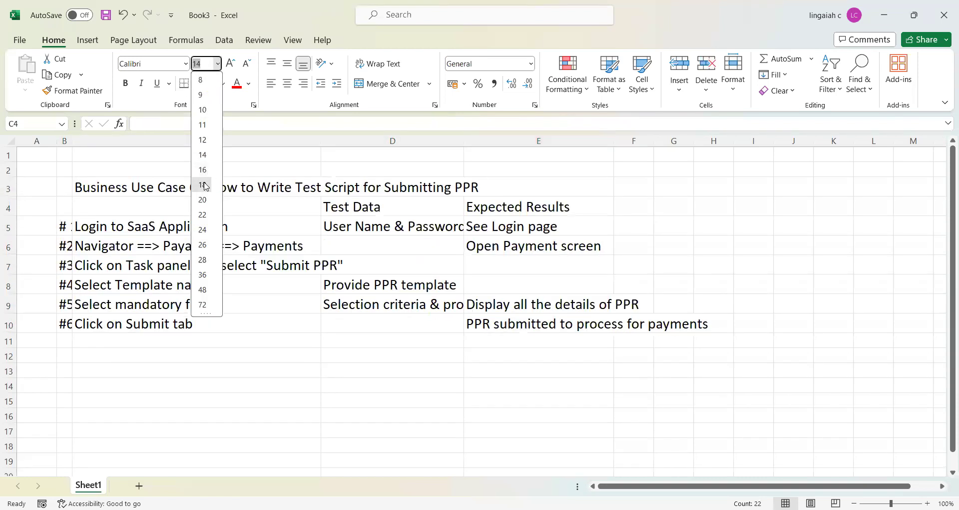
left_click(261, 225)
Step: Widen column B so the step numbers fit, and fit the Test Data column's width to its contents
left_click(160, 188)
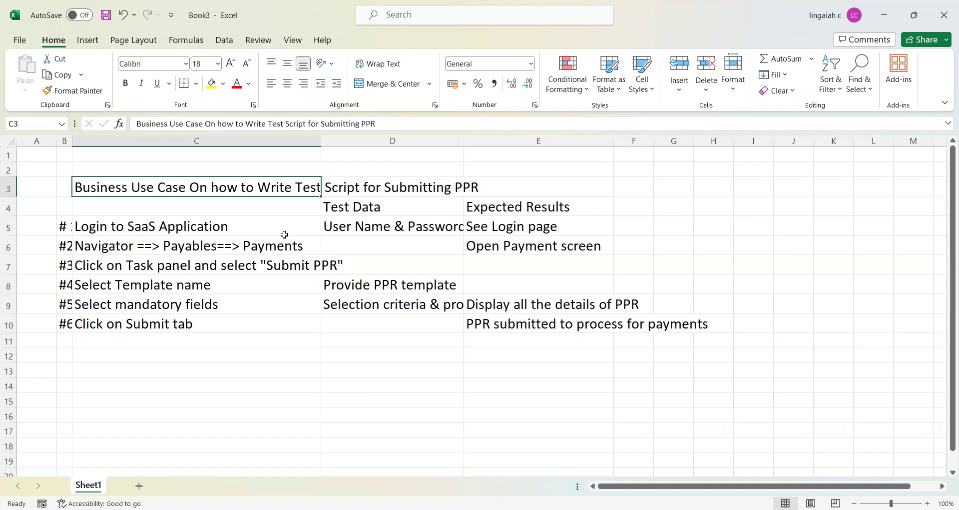
left_click(256, 229)
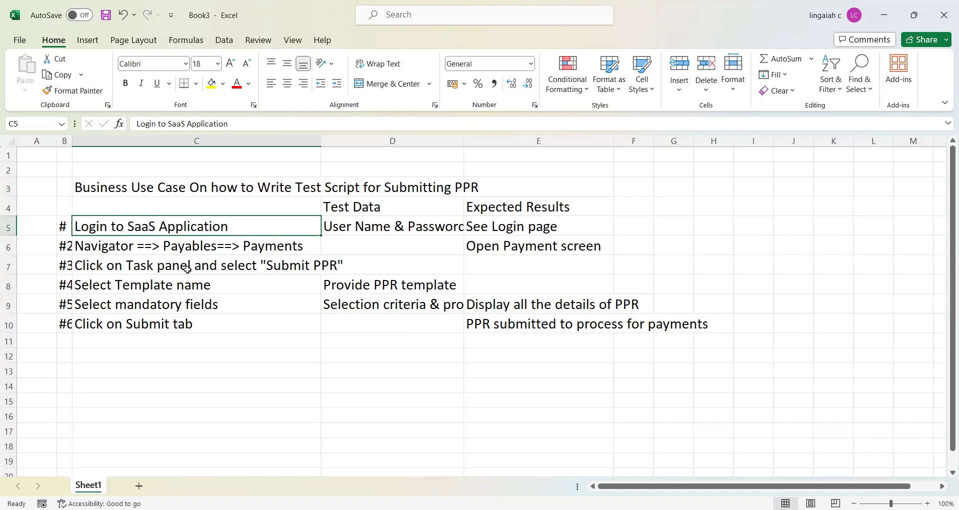
left_click_drag(71, 142, 79, 141)
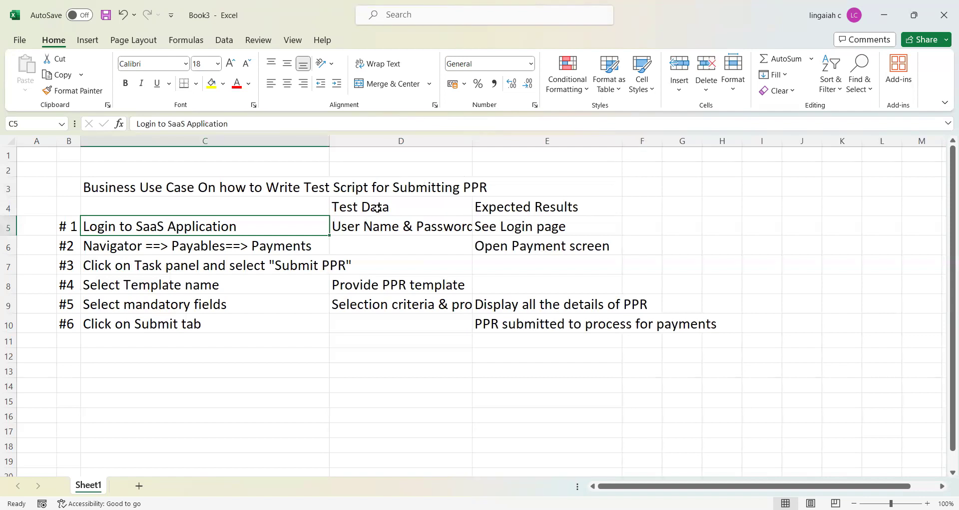
double_click(471, 143)
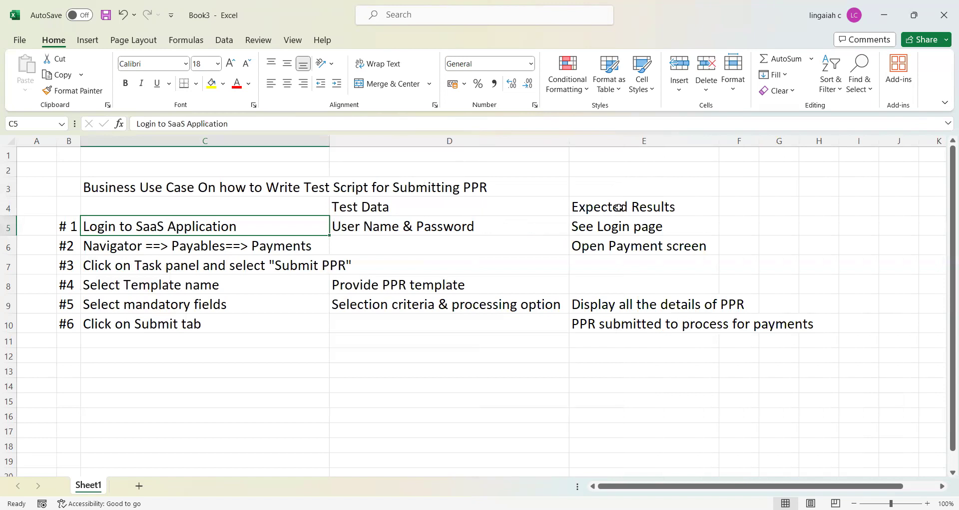
Step: Review the test script's steps, test data and expected results for submitting a PPR
left_click(638, 209)
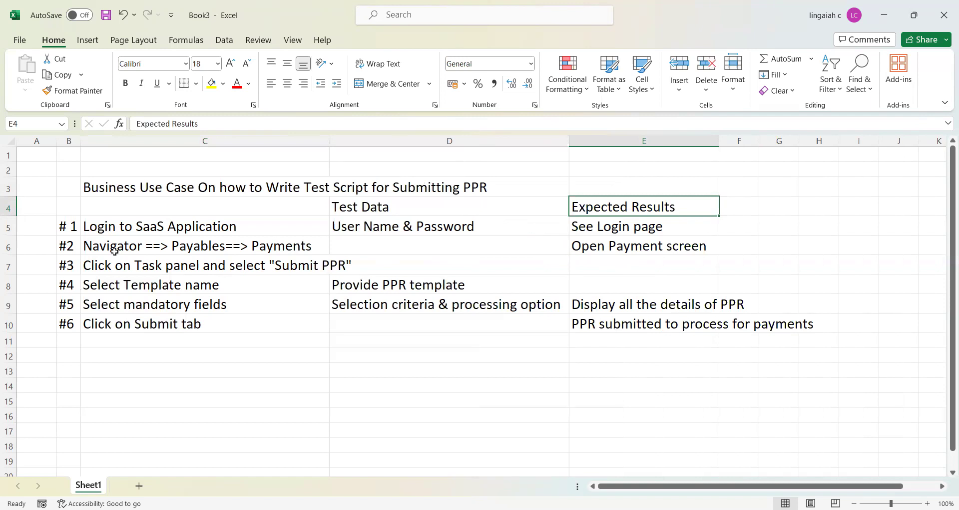
left_click(181, 229)
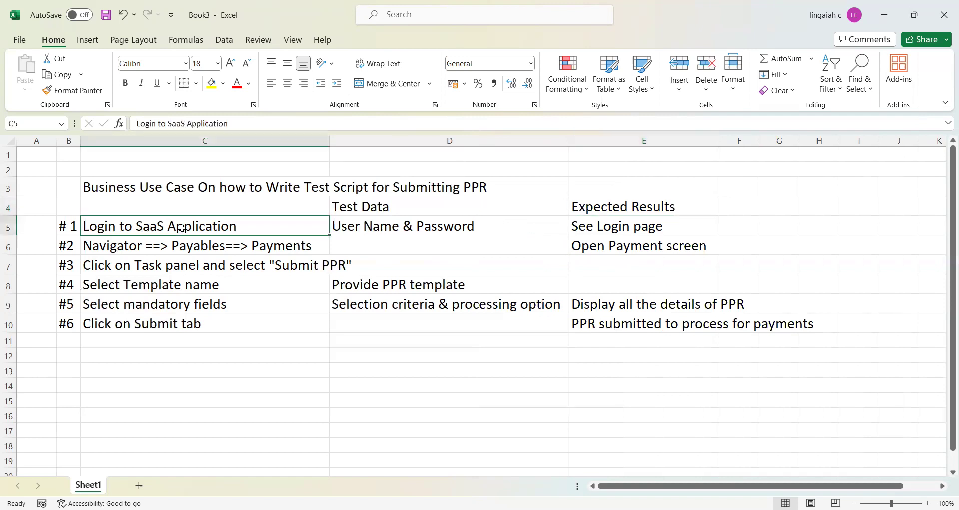
left_click(353, 231)
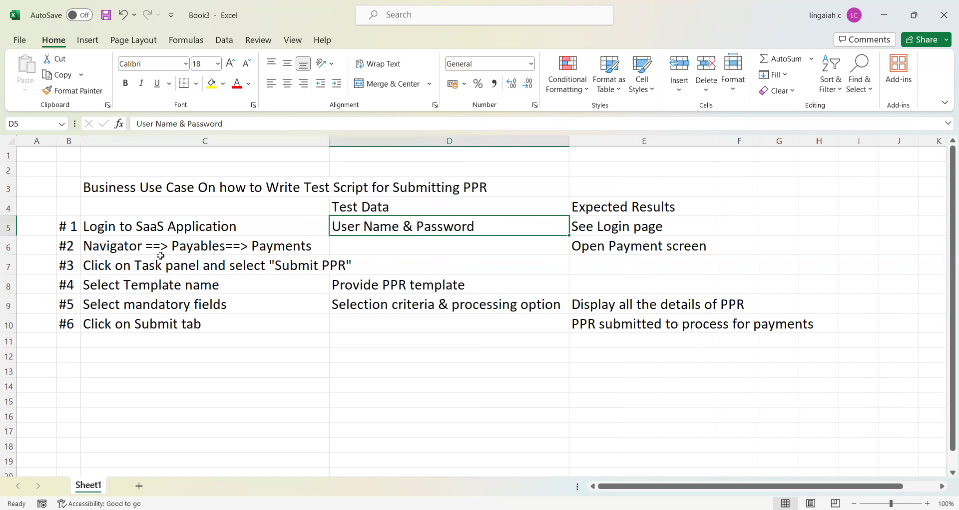
left_click(249, 250)
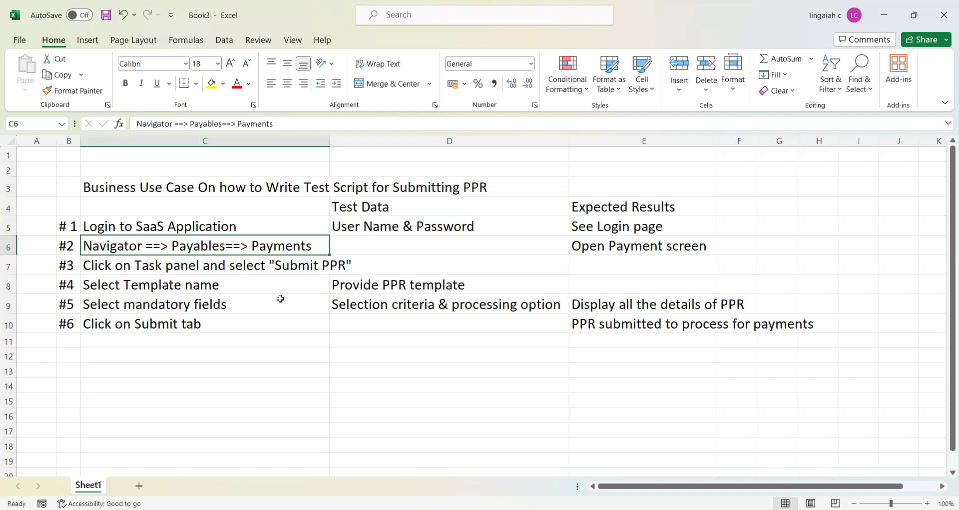
left_click(354, 287)
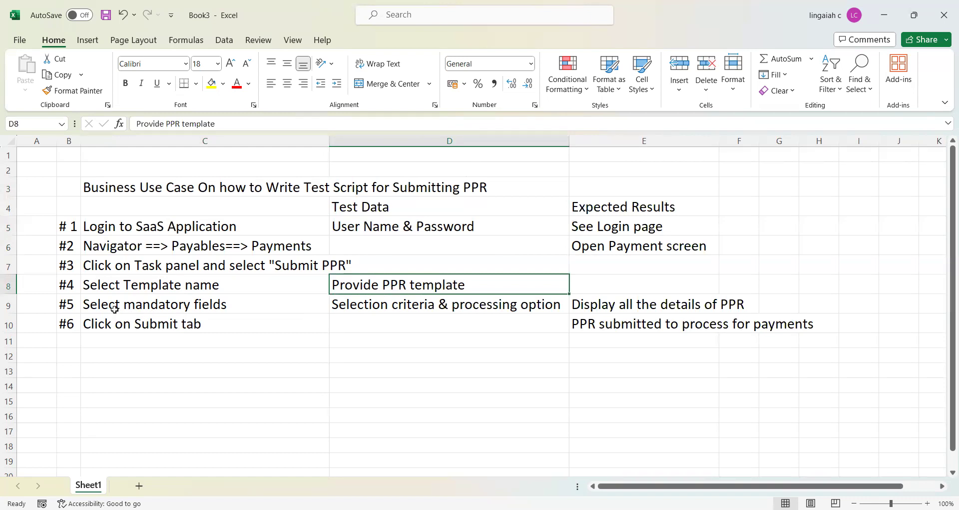
left_click(213, 304)
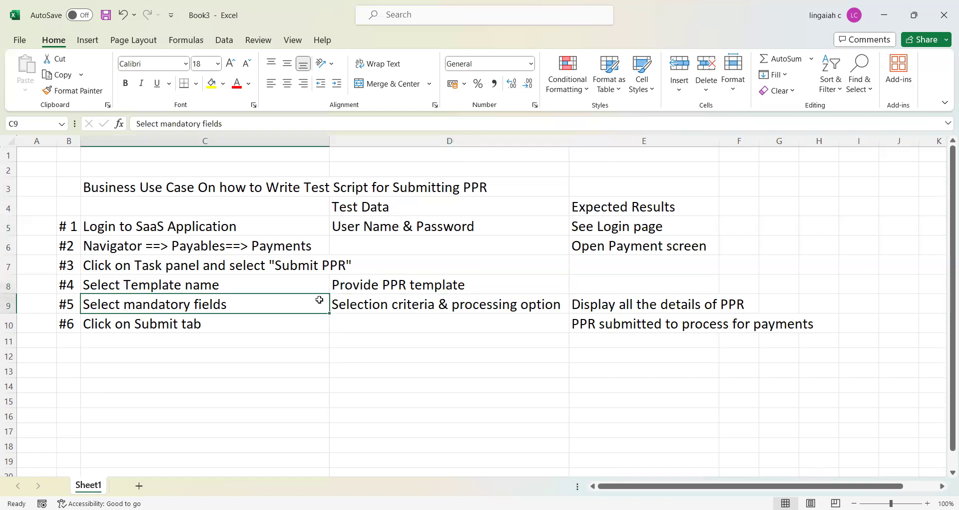
left_click(362, 304)
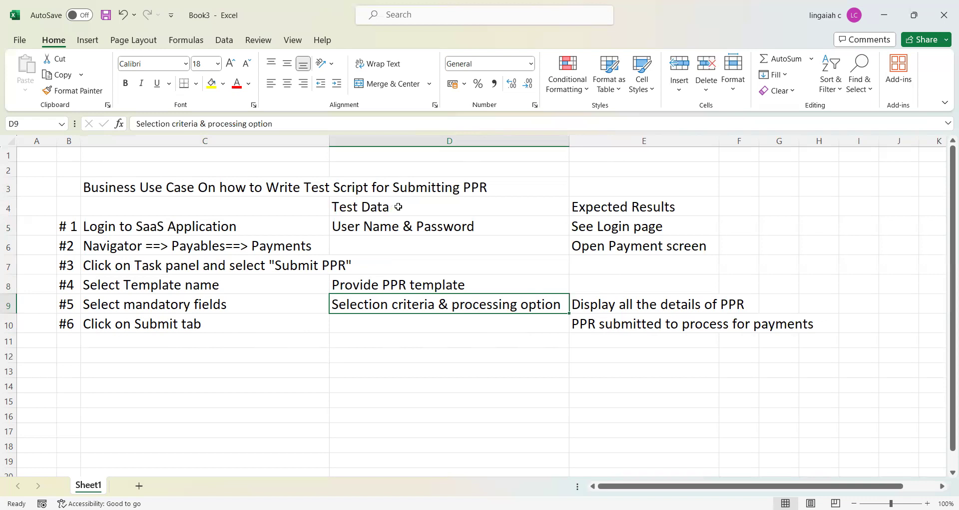
left_click(345, 256)
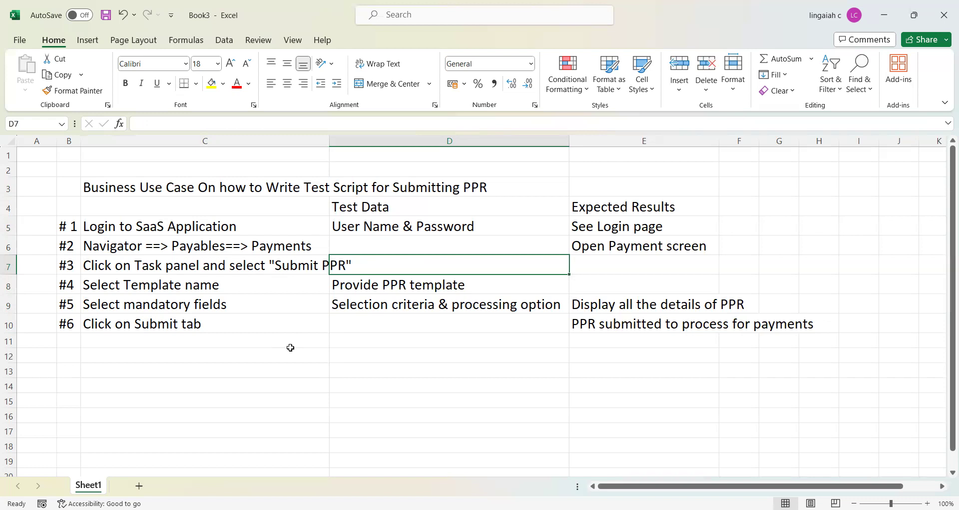
Step: Switch to Oracle Fusion Cloud and open Payments under Payables from the home page navigator
left_click(885, 15)
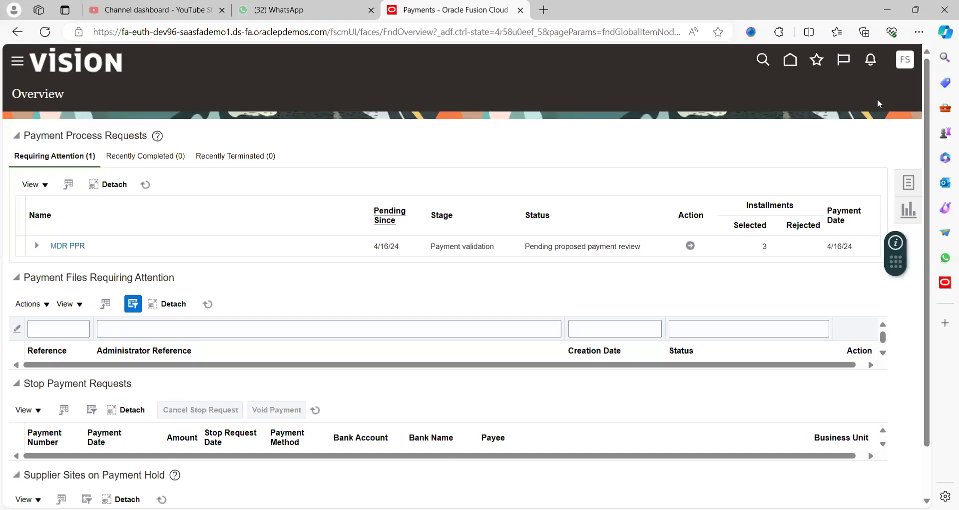
left_click(791, 64)
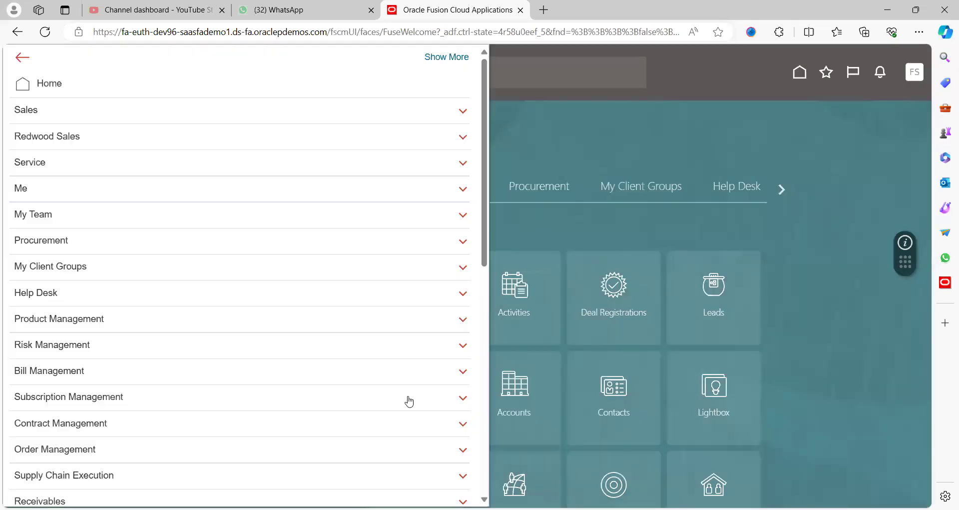
left_click(485, 499)
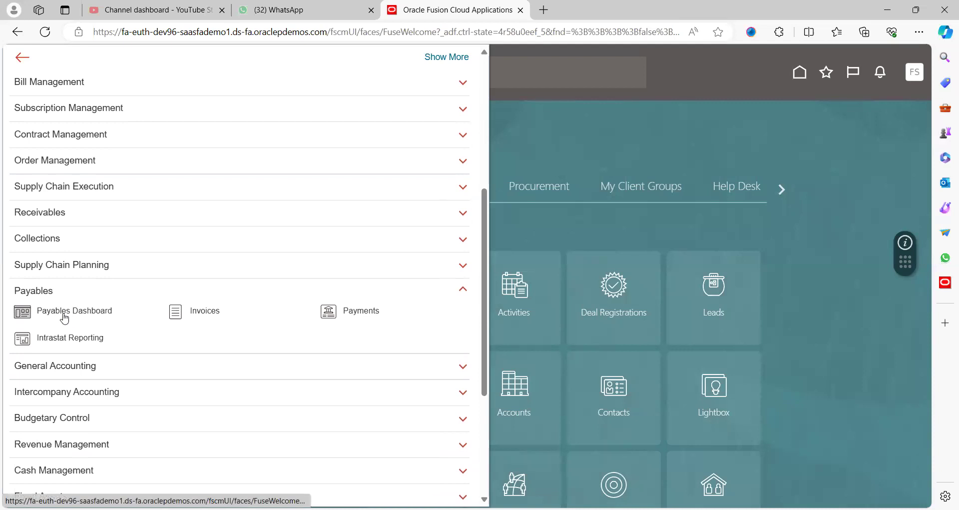
left_click(375, 314)
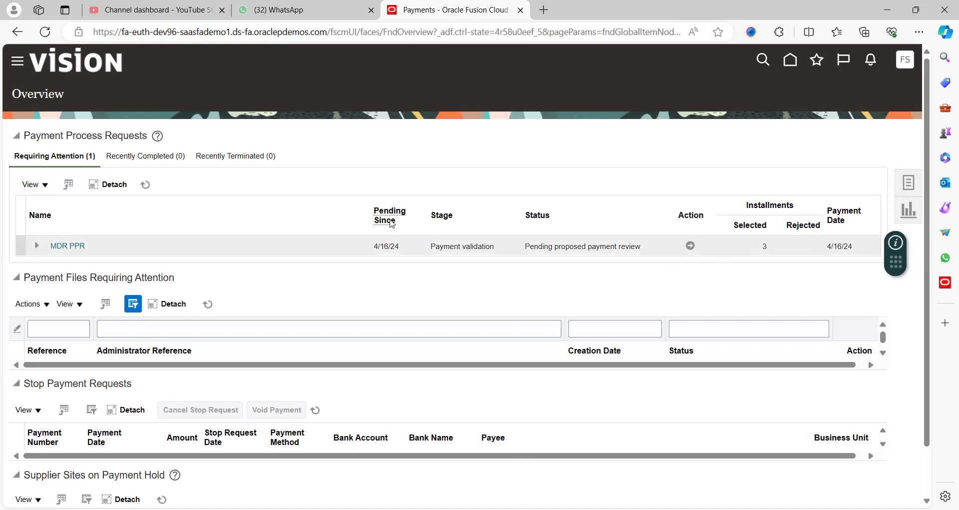
Step: Check the recently completed and recently terminated payment process requests
left_click(151, 157)
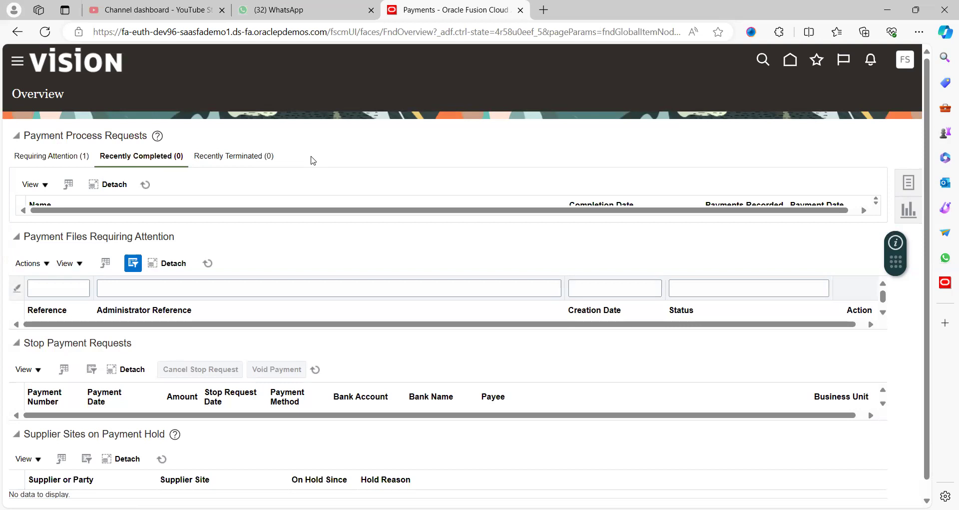
left_click(241, 157)
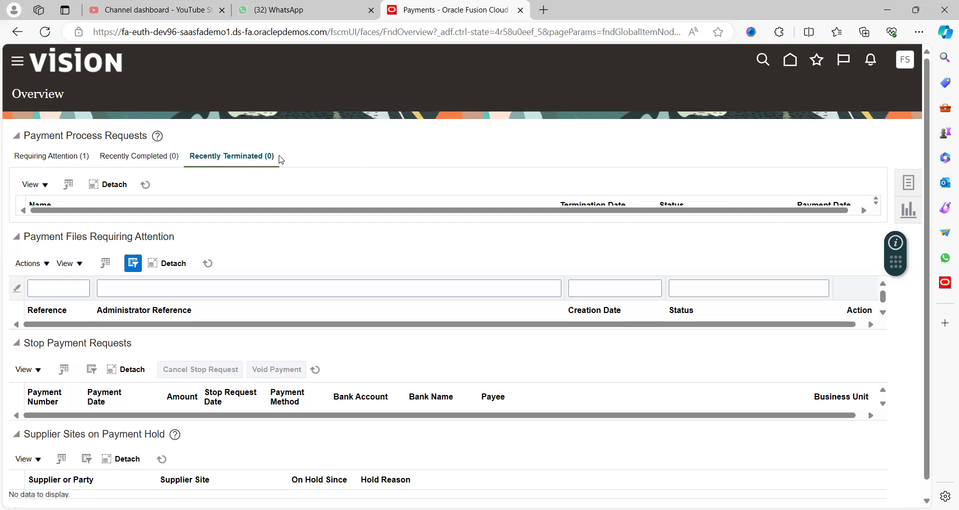
Step: Open the Submit Payment Process Request form from the payment tasks and look over its fields
left_click(911, 184)
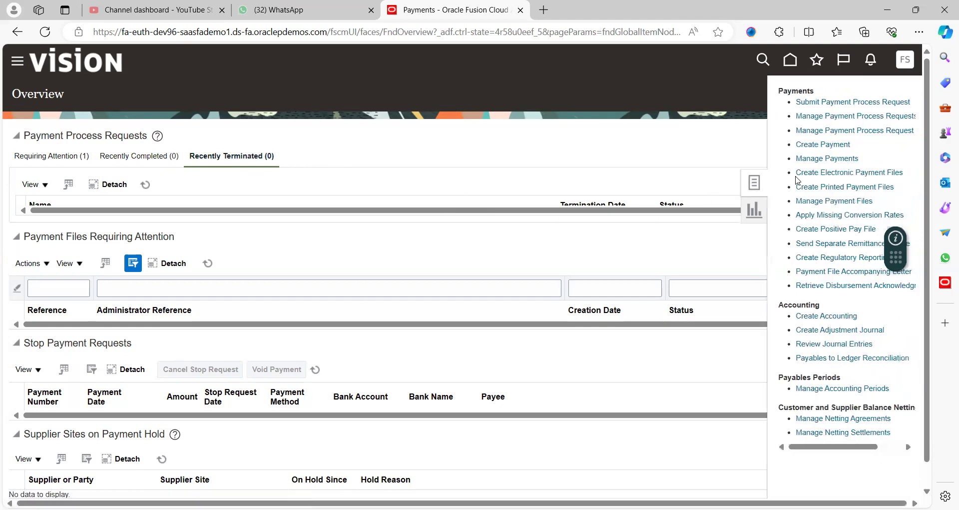
left_click(857, 100)
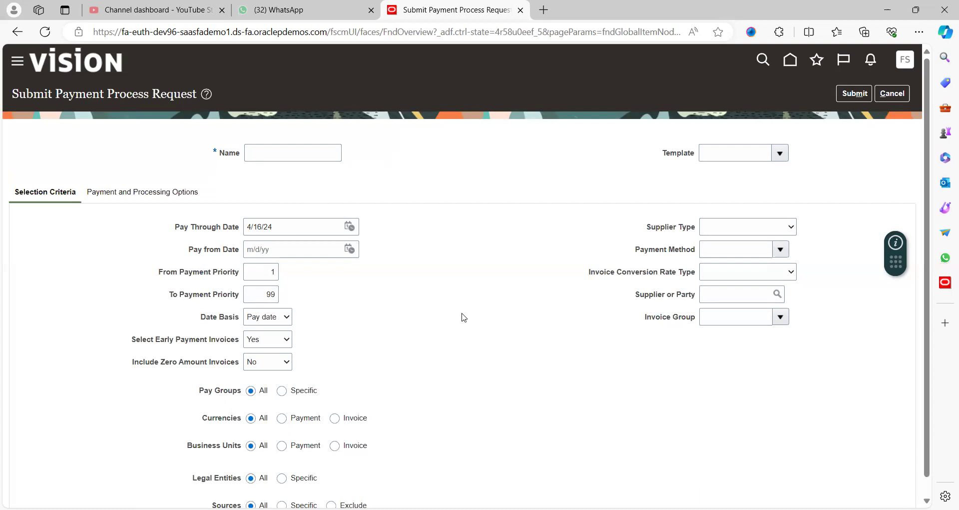
scroll(462, 317, "down", 1)
scroll(462, 317, "up", 1)
left_click(270, 152)
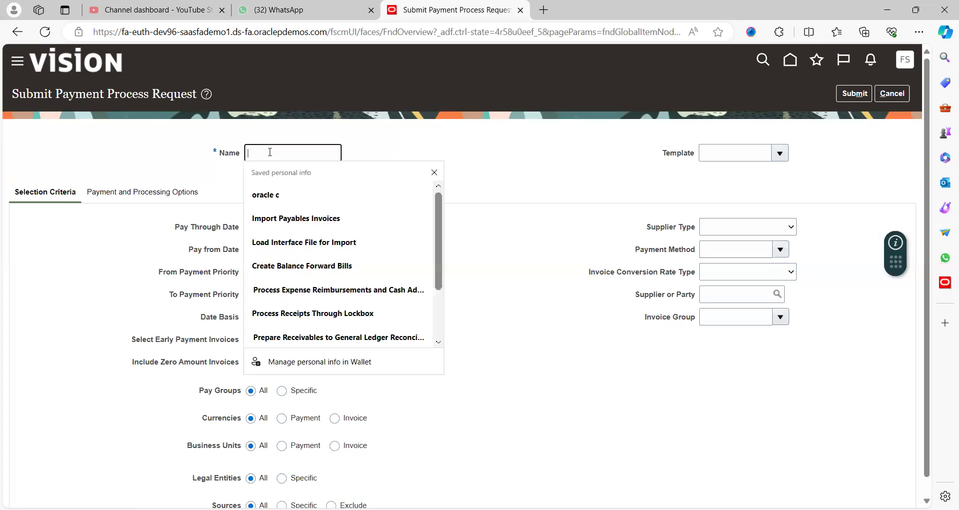
left_click(553, 177)
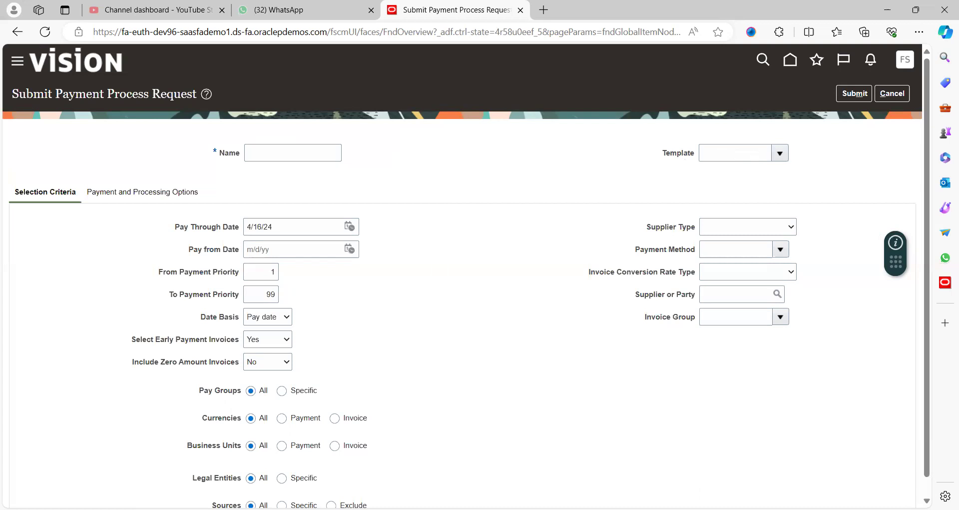
Step: Switch to the Excel test script and check the test data for the template name step
key("alt+Tab")
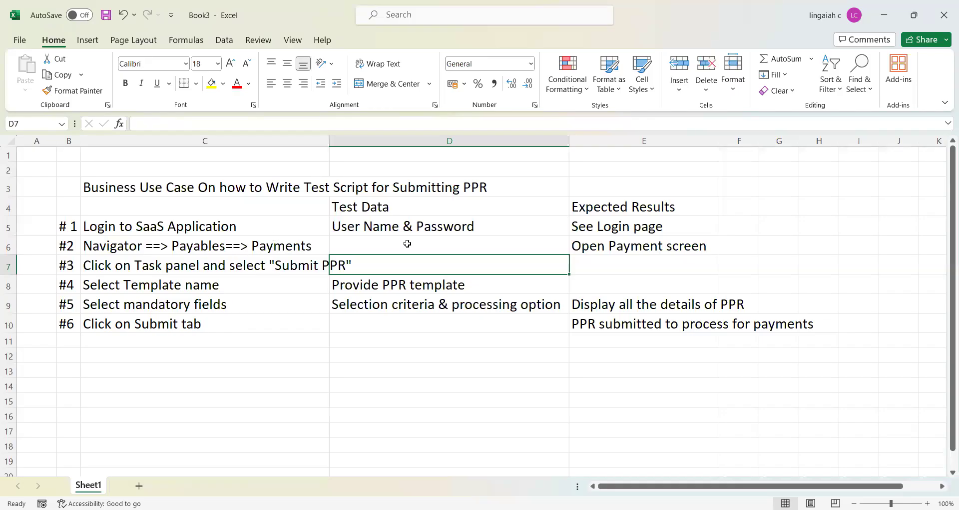
left_click(383, 287)
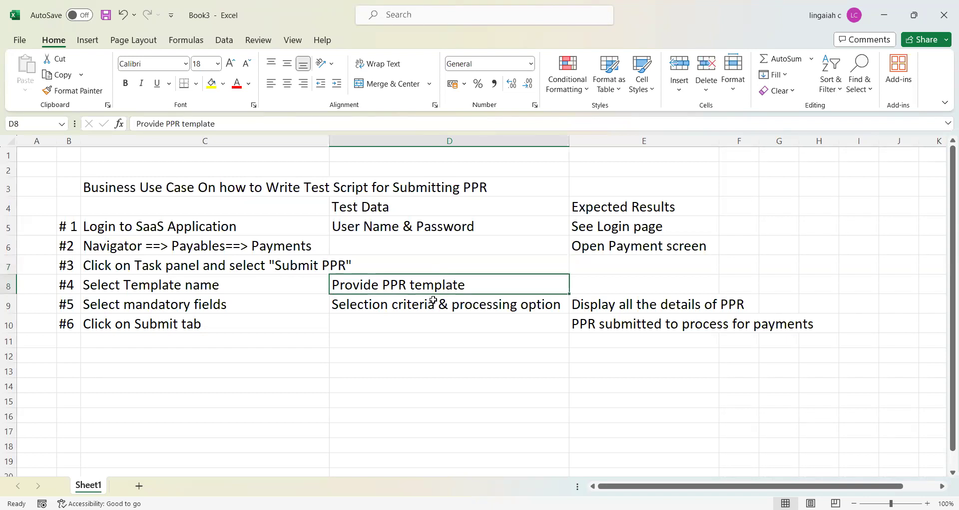
Step: Return to the payment process request form in Oracle Fusion Cloud and view the available templates without choosing one
key("alt+Tab")
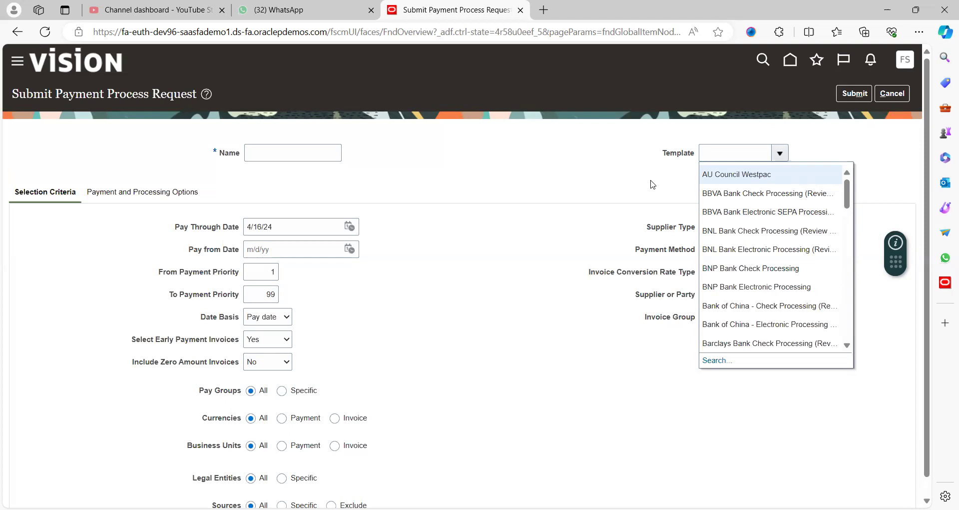
left_click(384, 394)
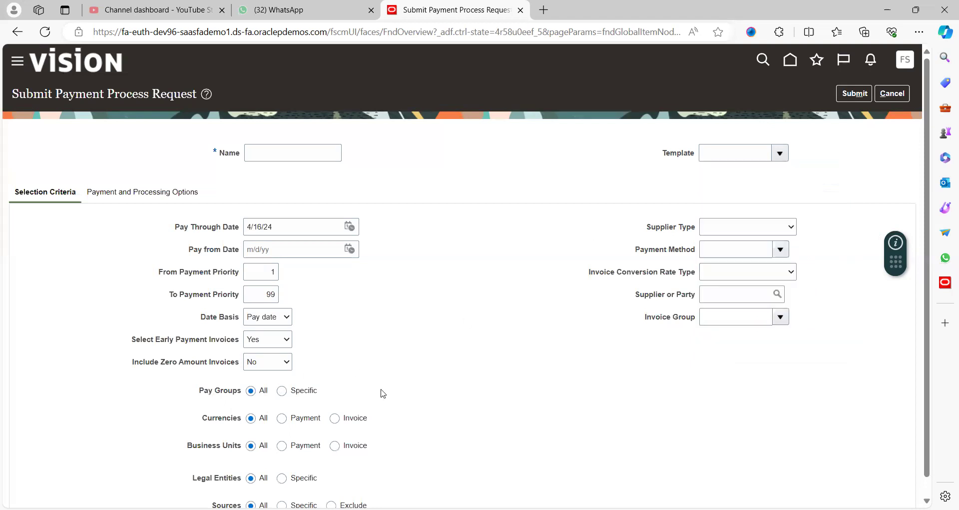
scroll(384, 393, "down", 1)
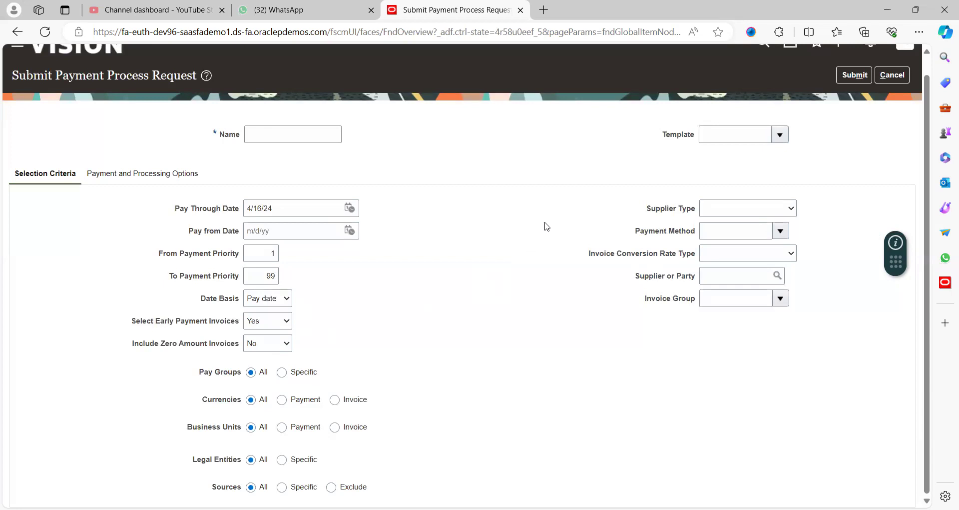
left_click(780, 134)
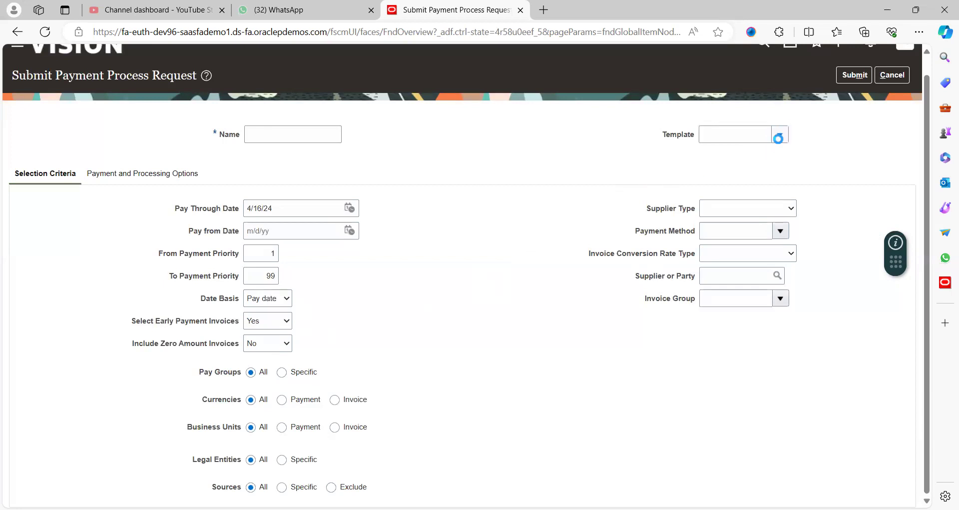
left_click(604, 232)
Step: Try the Payment option for the currencies selection criterion and set it back to All
left_click(282, 400)
left_click(251, 399)
Step: View the available supplier types in the selection criteria without choosing one
left_click(717, 214)
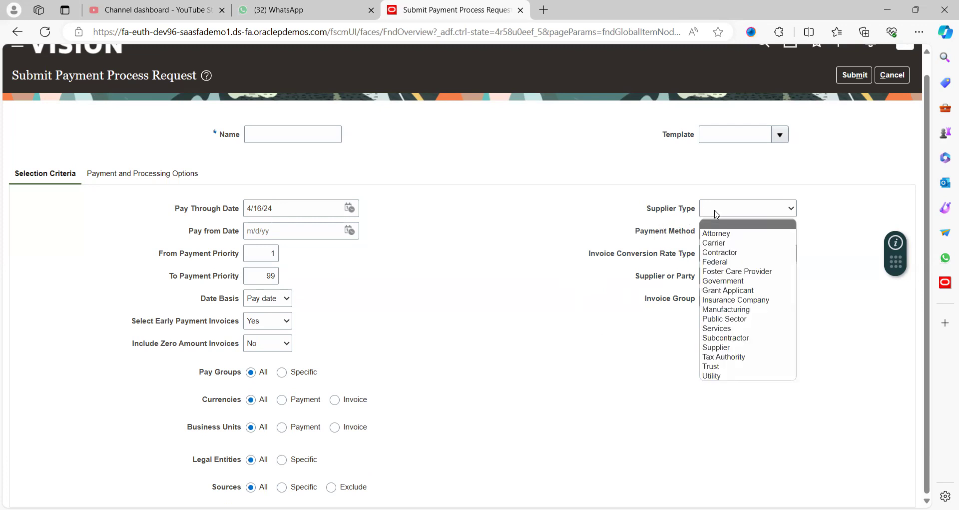
left_click(624, 231)
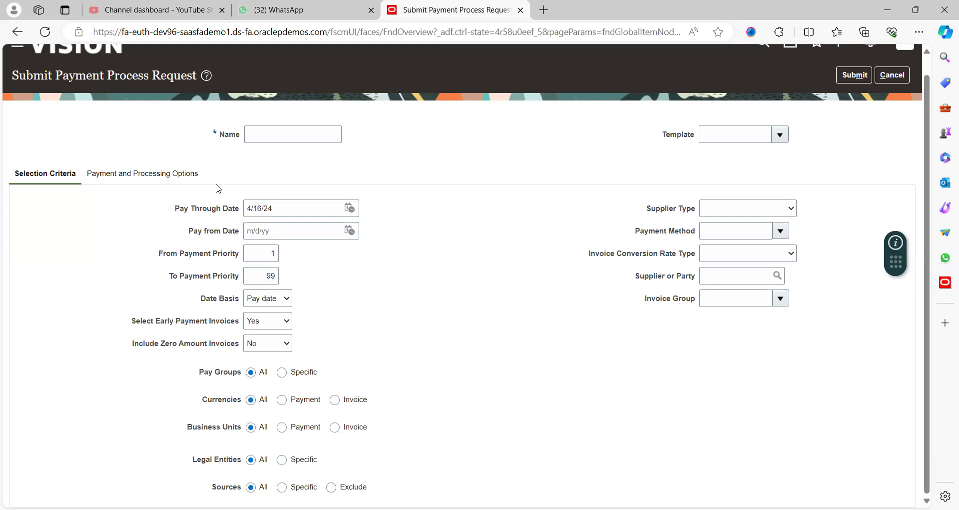
Step: Name the payment process request UU and open its payment and processing options
left_click(131, 175)
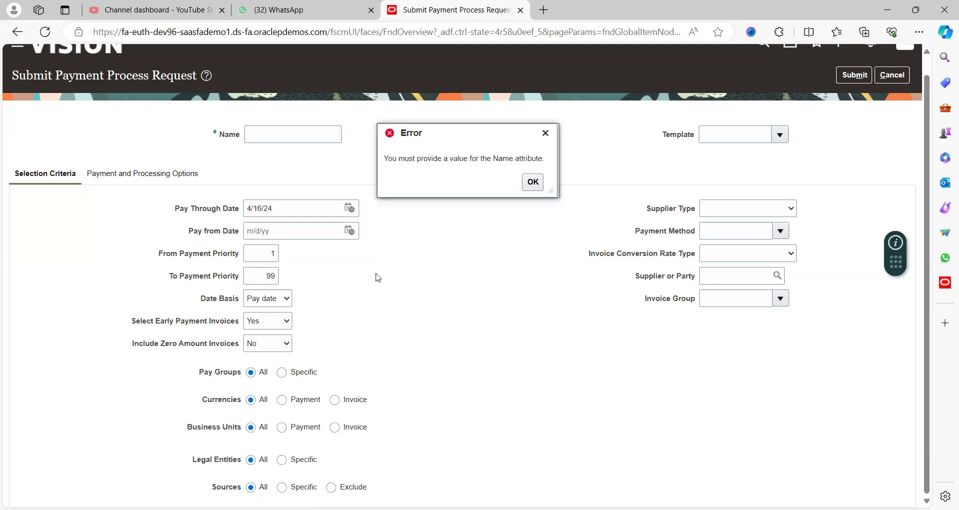
left_click(532, 184)
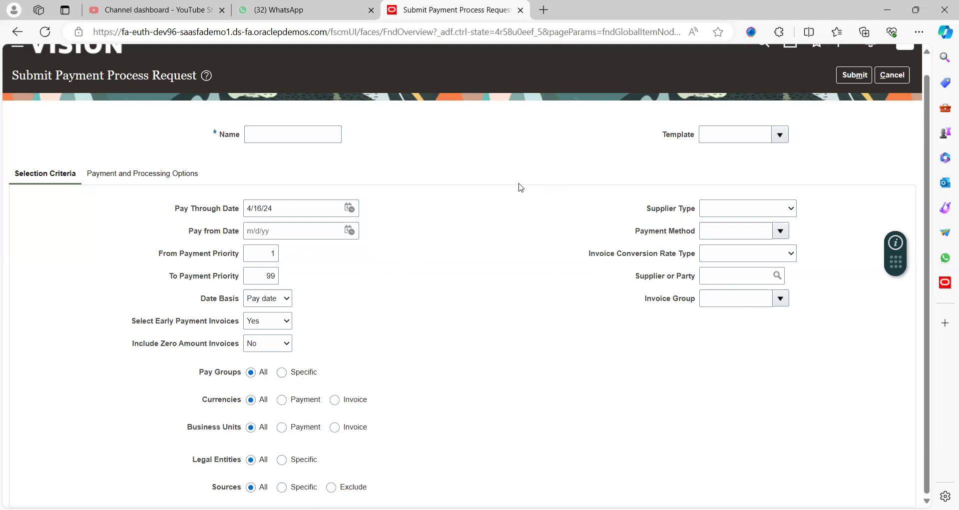
left_click(302, 136)
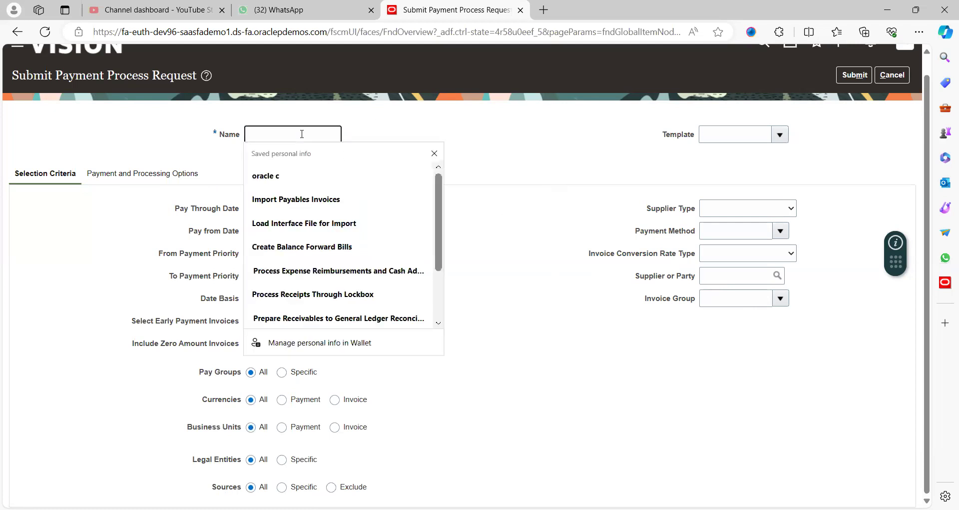
type("UU")
key("Tab")
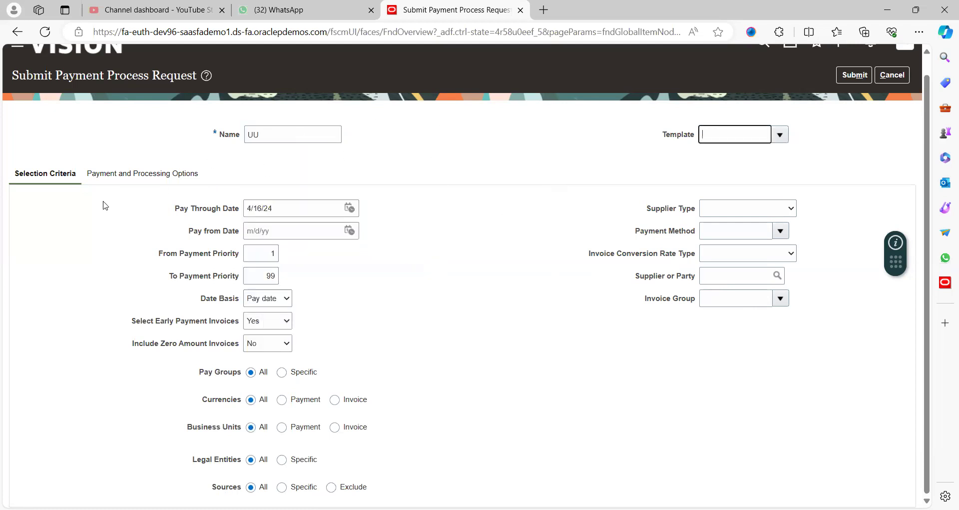
left_click(159, 176)
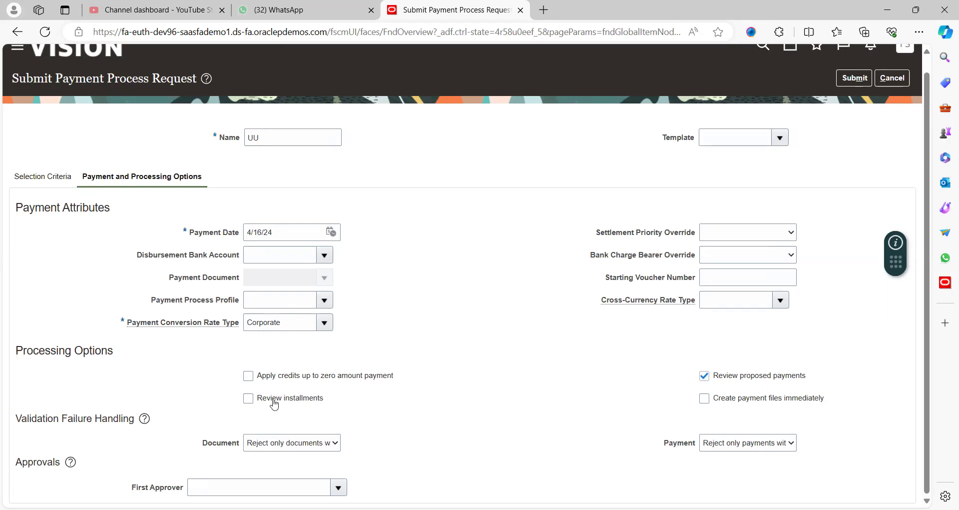
Step: Enable the review of installments in the processing options of the request
left_click(248, 398)
left_click(526, 352)
scroll(419, 257, "up", 1)
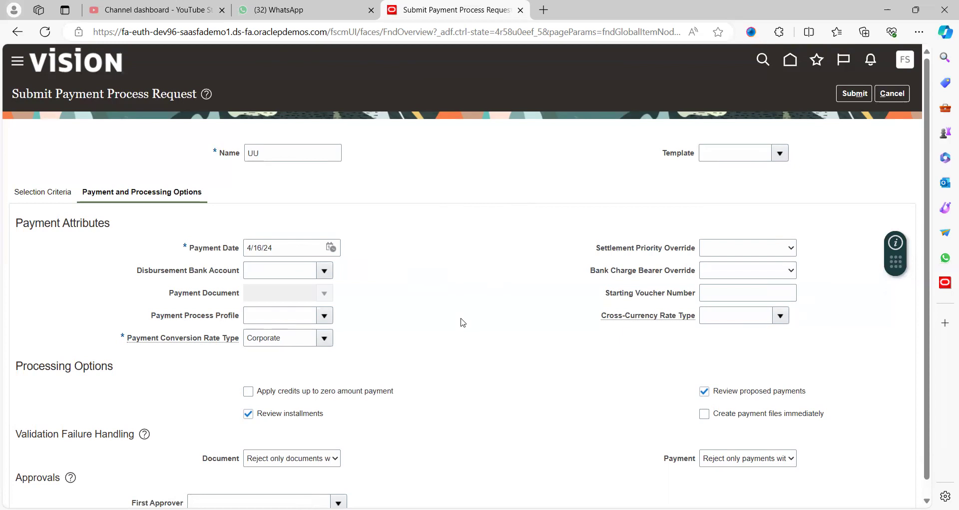
Step: Switch to the Excel test script and review the steps for logging in and selecting Submit PPR
key("alt+Tab")
left_click(112, 230)
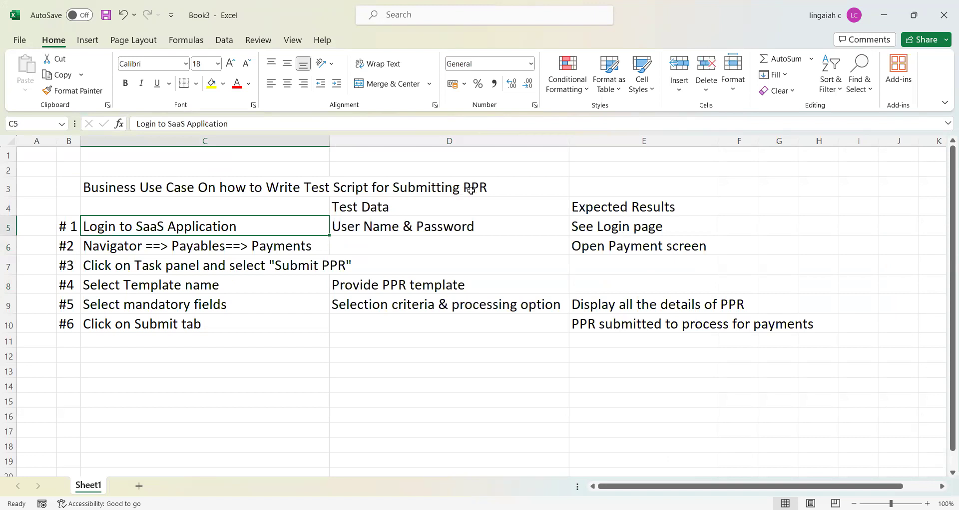
left_click(276, 269)
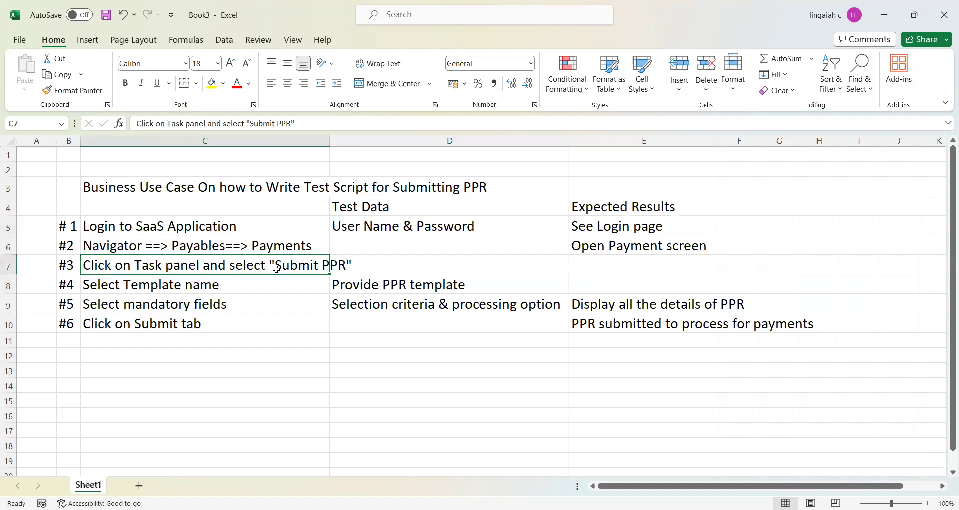